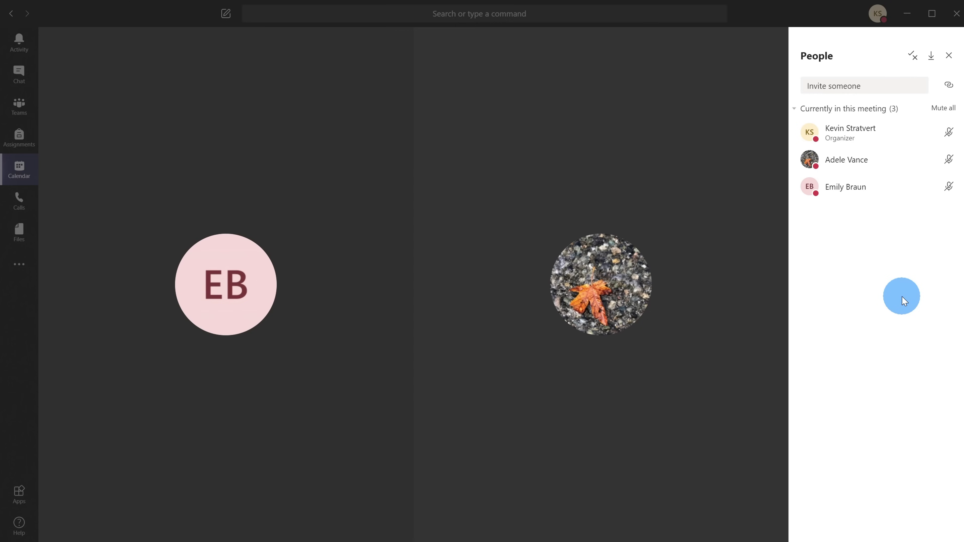
# From a presenter's meeting session, check which actions are available on another participant, without applying any.
pyautogui.click(902, 296)
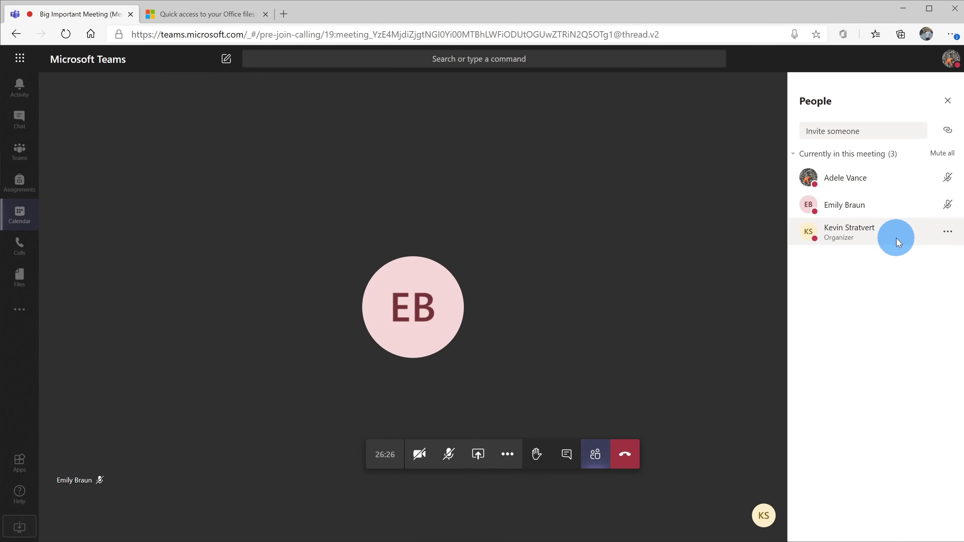
pyautogui.rightClick(888, 207)
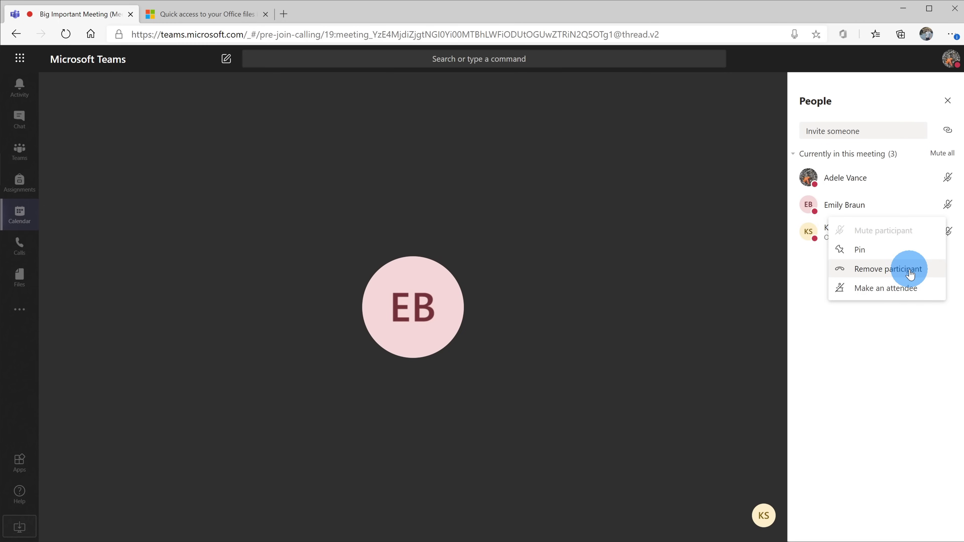
pyautogui.click(908, 346)
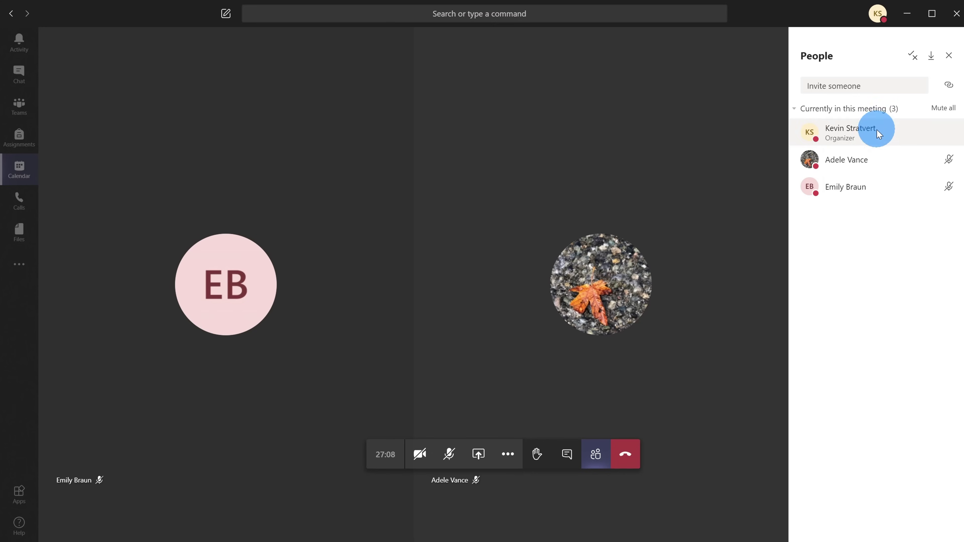
# As the organizer, change the first participant listed below the organizer to an attendee and confirm the role change.
pyautogui.rightClick(897, 164)
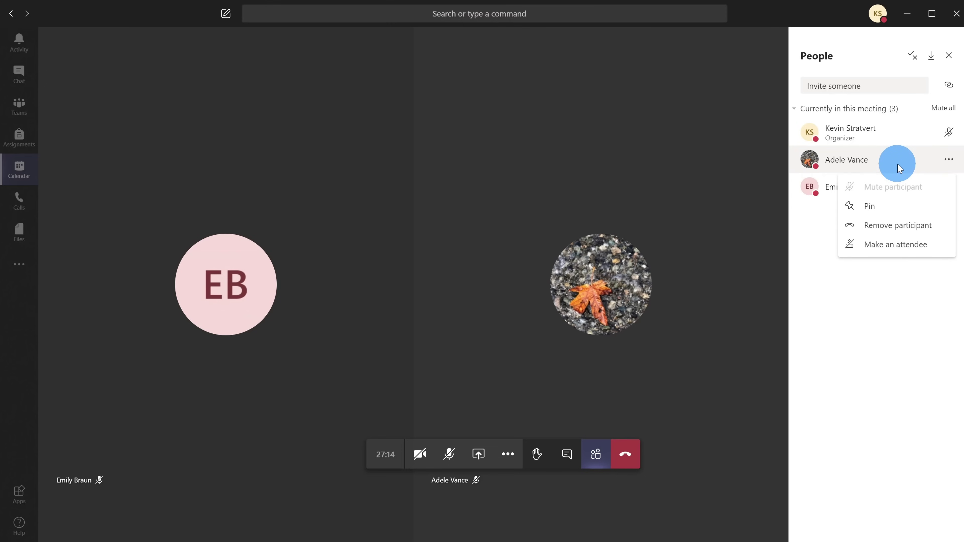
pyautogui.click(903, 250)
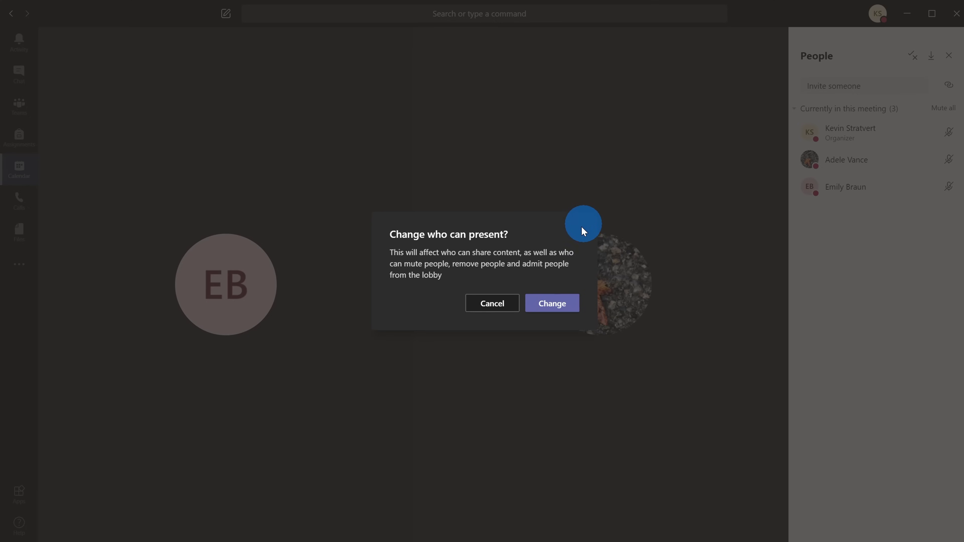
pyautogui.click(555, 307)
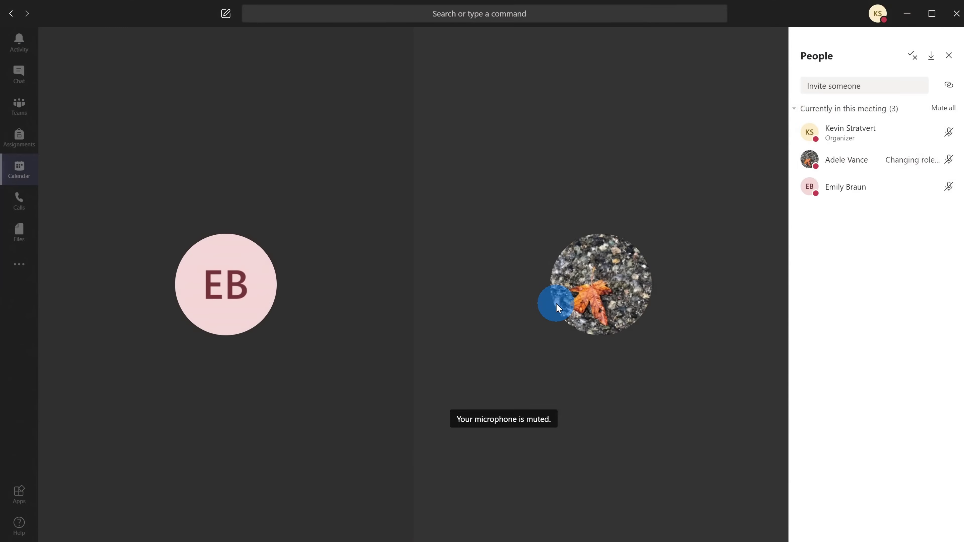
pyautogui.moveTo(556, 303)
pyautogui.click(698, 164)
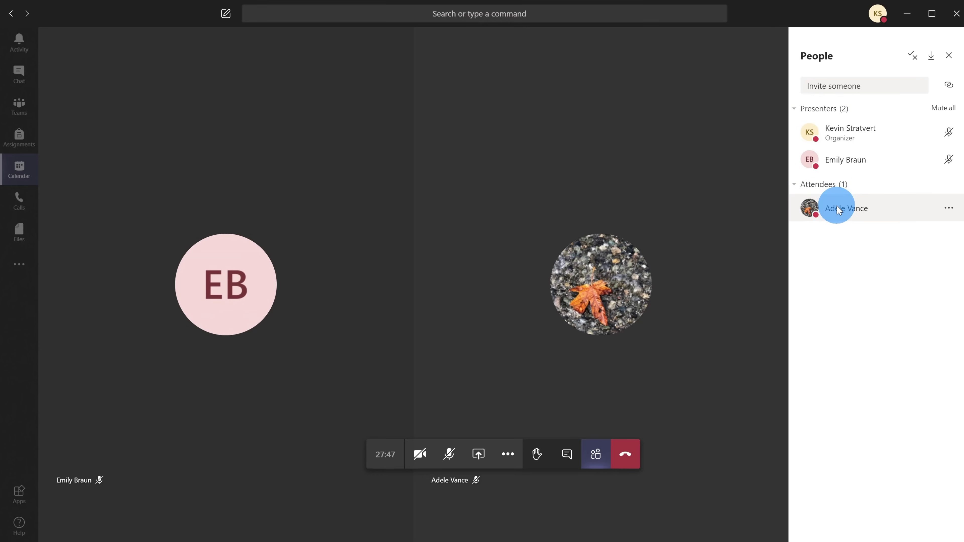
# Make the only remaining presenter besides the organizer an attendee as well and confirm the change.
pyautogui.rightClick(873, 160)
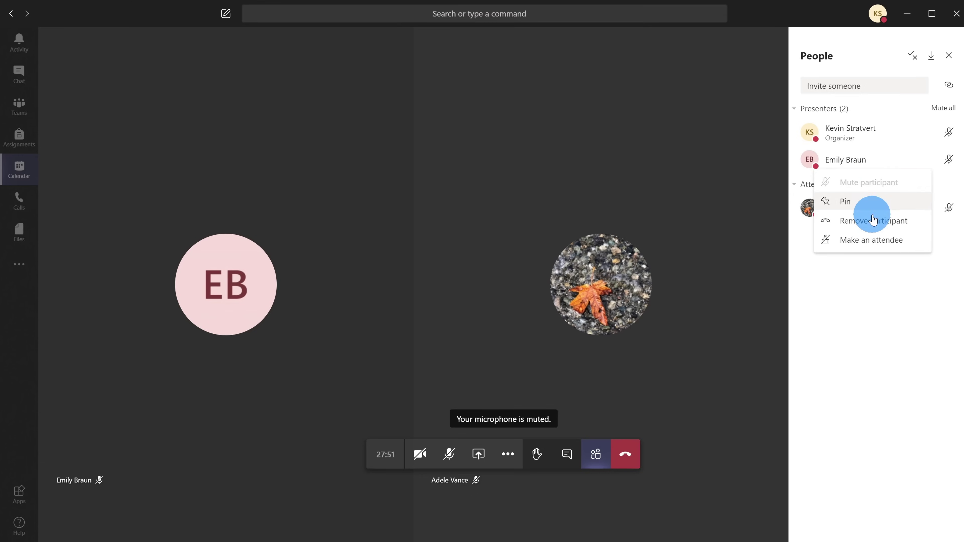
pyautogui.click(878, 239)
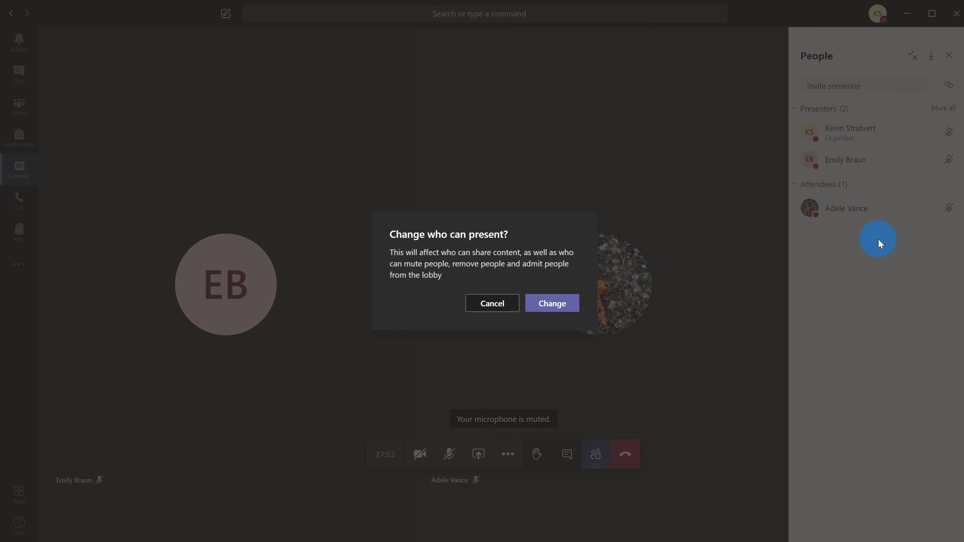
pyautogui.click(571, 297)
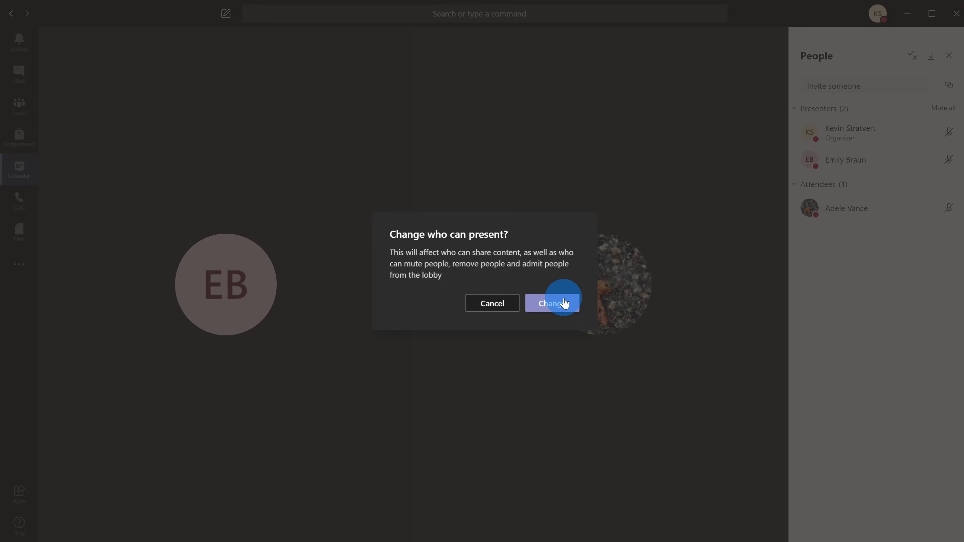
pyautogui.click(846, 290)
pyautogui.click(947, 278)
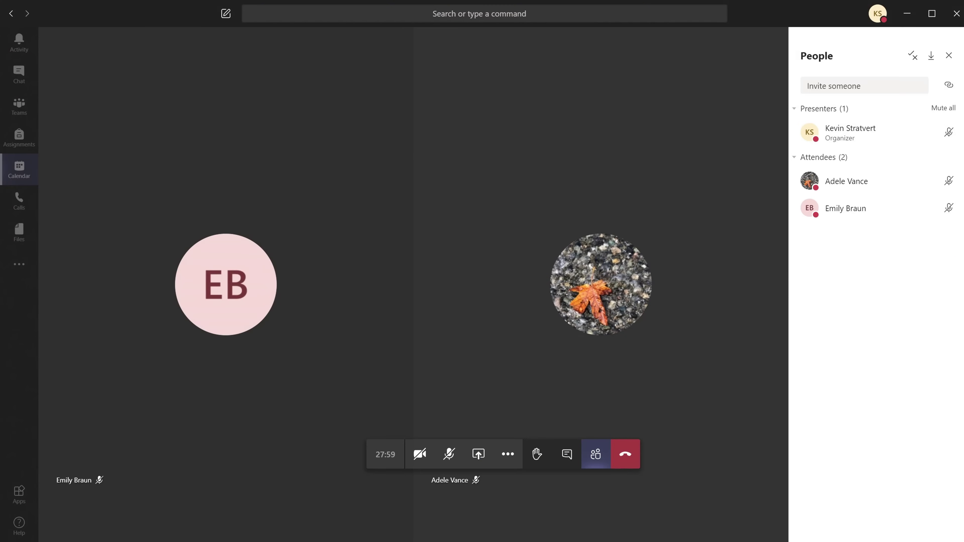
# Switch to an attendee's Teams session to check the actions available on a fellow attendee, and compare them with the organizer's actions.
pyautogui.hotkey('alt', 'Tab')
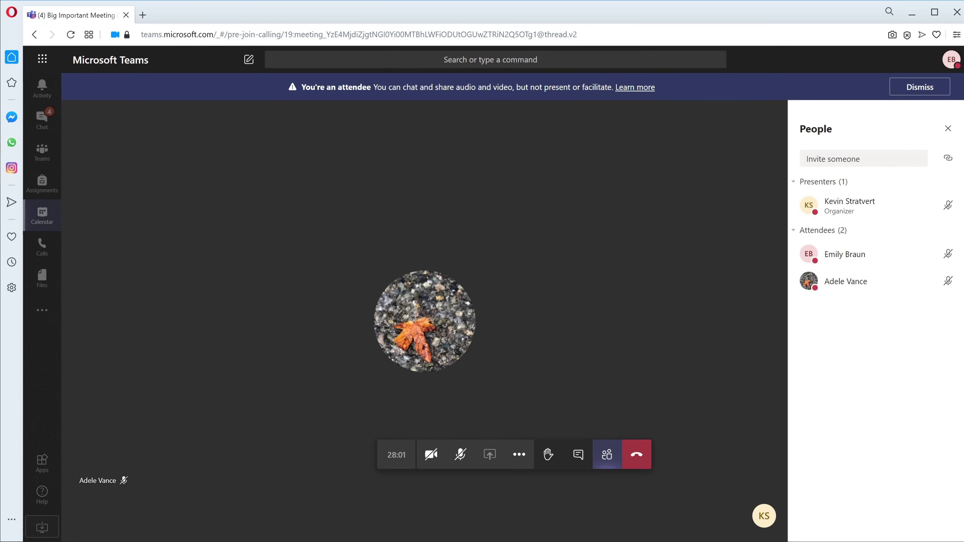
pyautogui.click(865, 258)
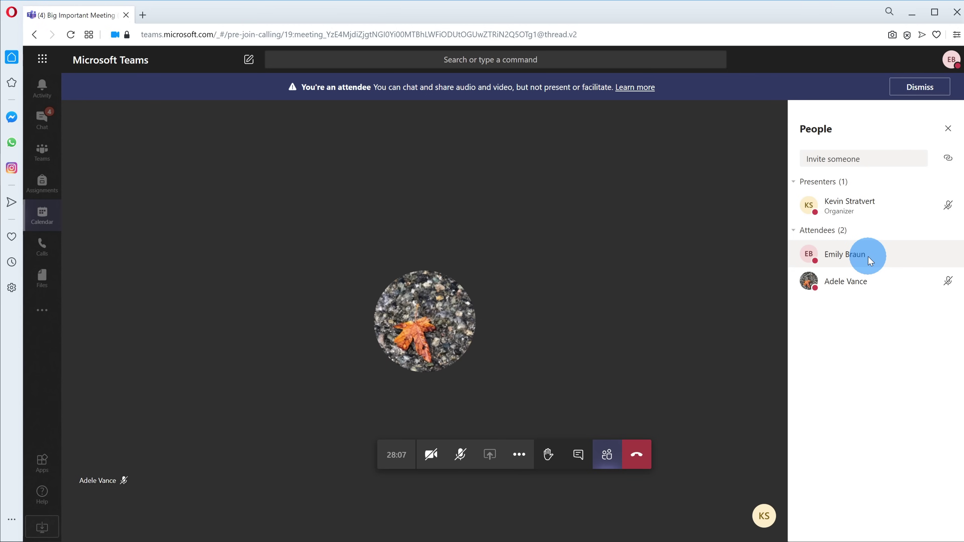
pyautogui.rightClick(890, 282)
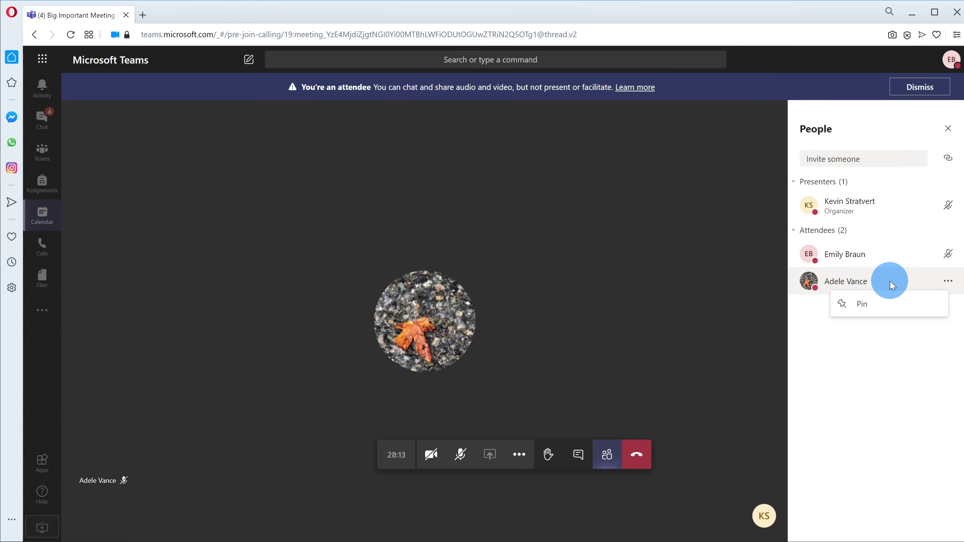
pyautogui.click(867, 370)
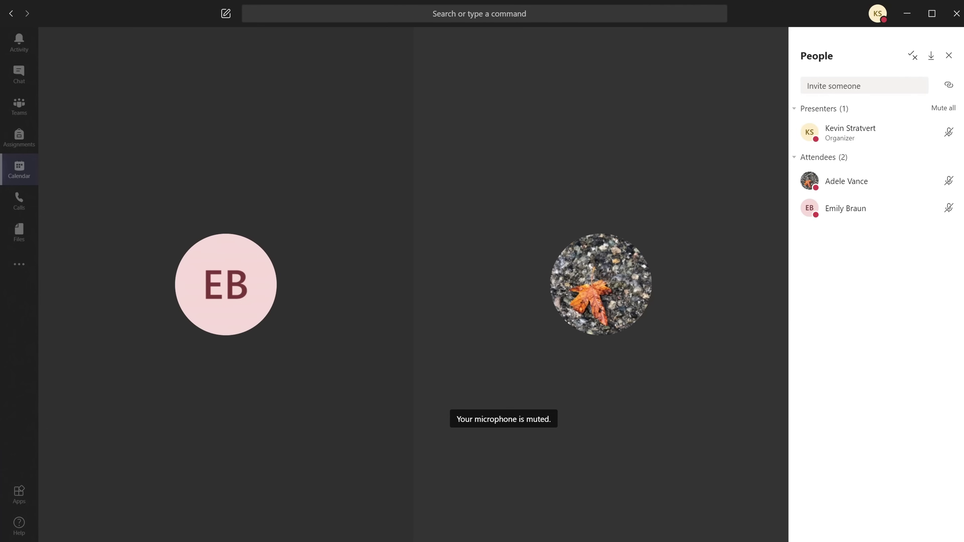
pyautogui.rightClick(887, 175)
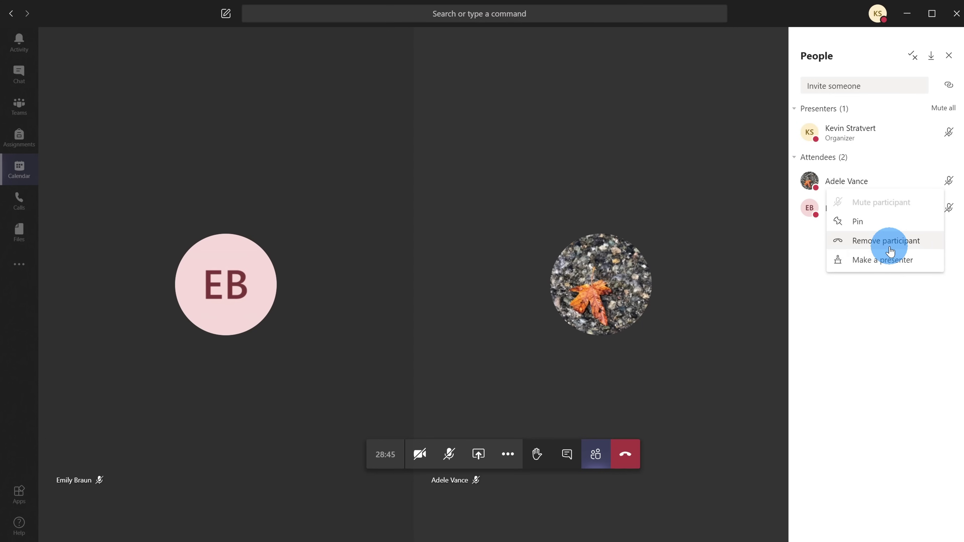
pyautogui.click(891, 327)
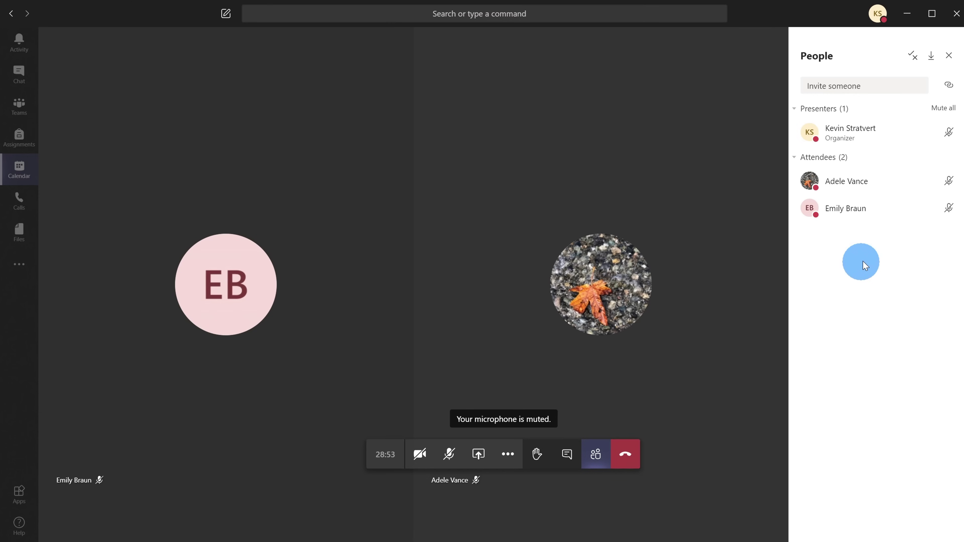
# Leave the call and open the meeting options of Big Important Meeting from its calendar entry on Friday, June 19.
pyautogui.click(624, 455)
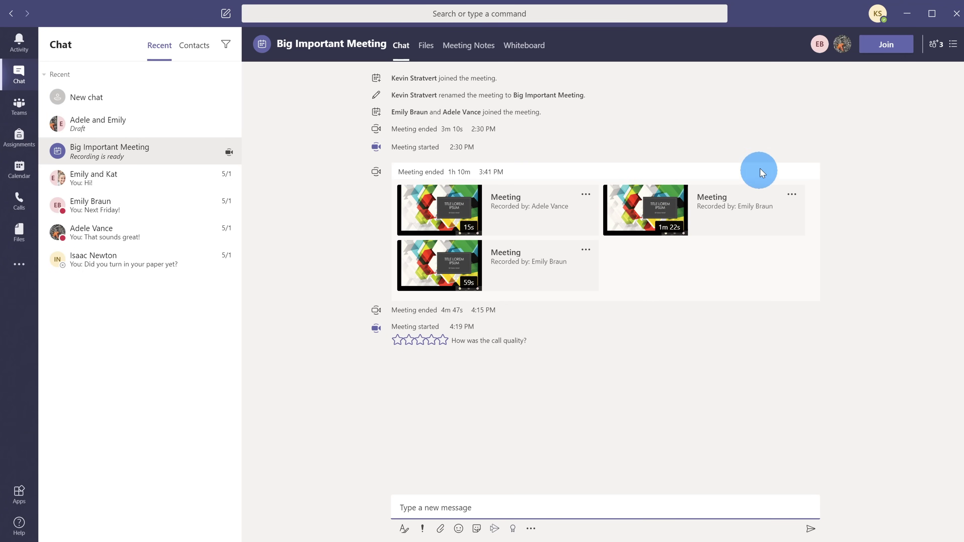
pyautogui.click(19, 170)
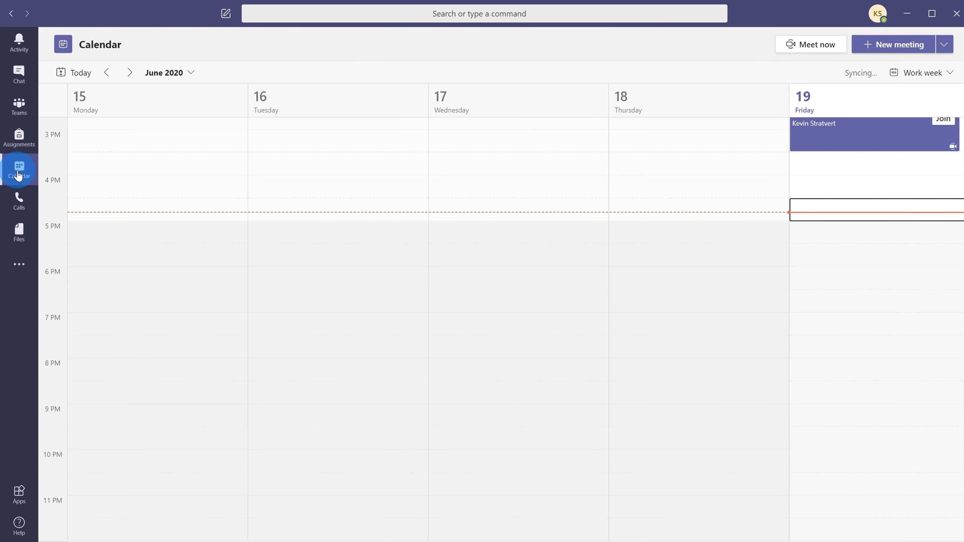
pyautogui.scroll(2, 645, 286)
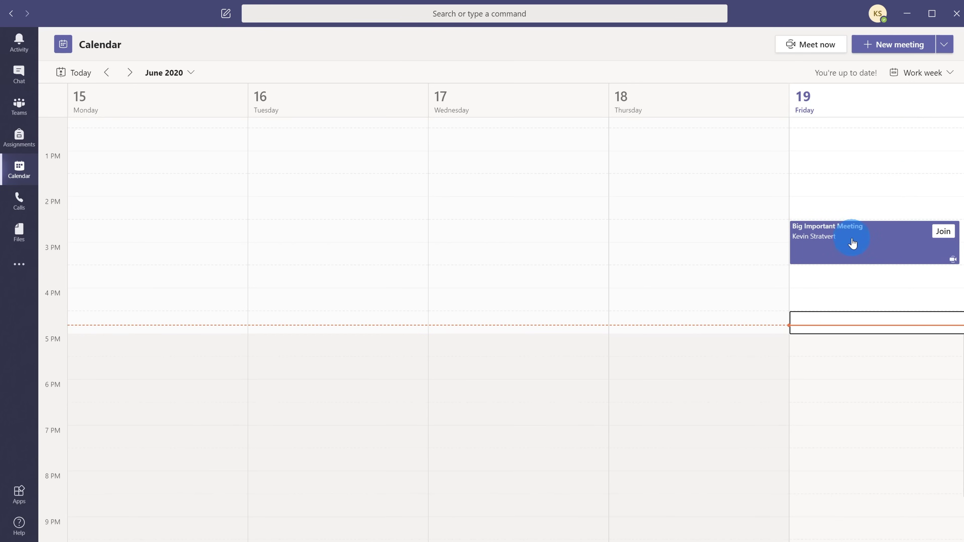
pyautogui.click(863, 257)
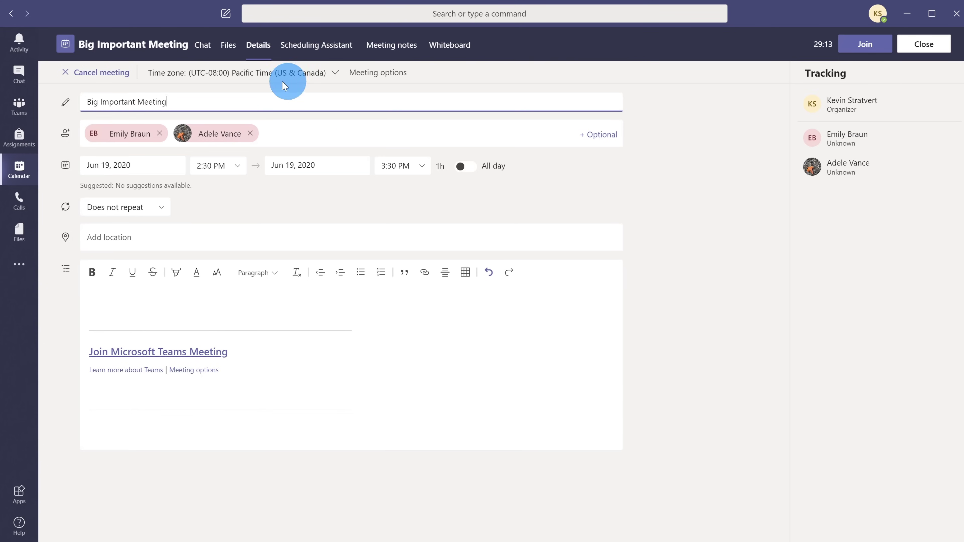
pyautogui.click(385, 84)
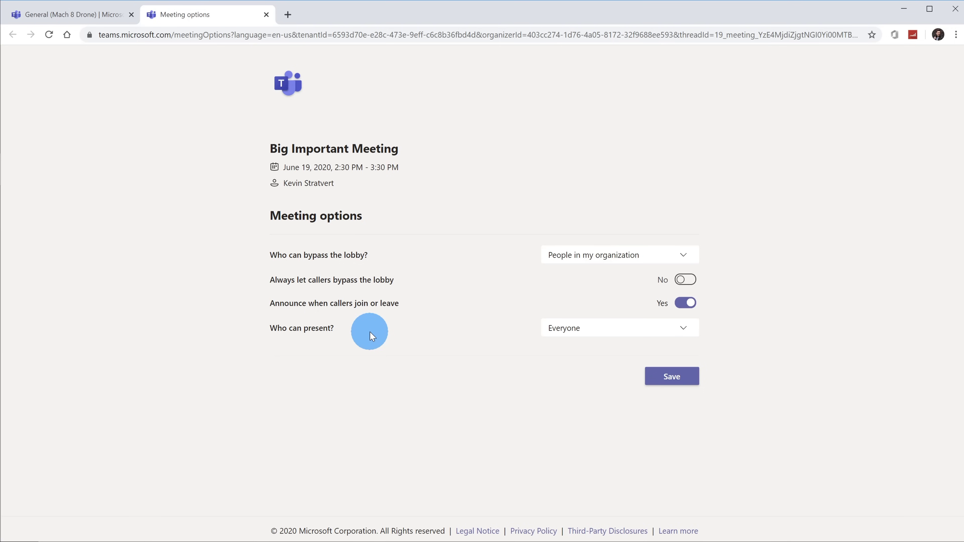
# Set who can present to Specific people and look through the participants selectable as presenters, without choosing one.
pyautogui.click(620, 326)
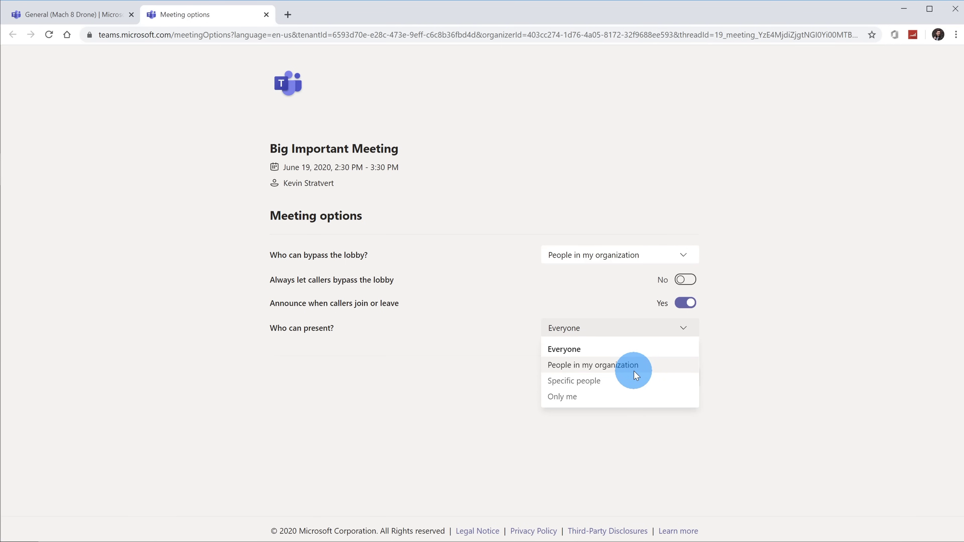
pyautogui.click(633, 386)
pyautogui.click(584, 346)
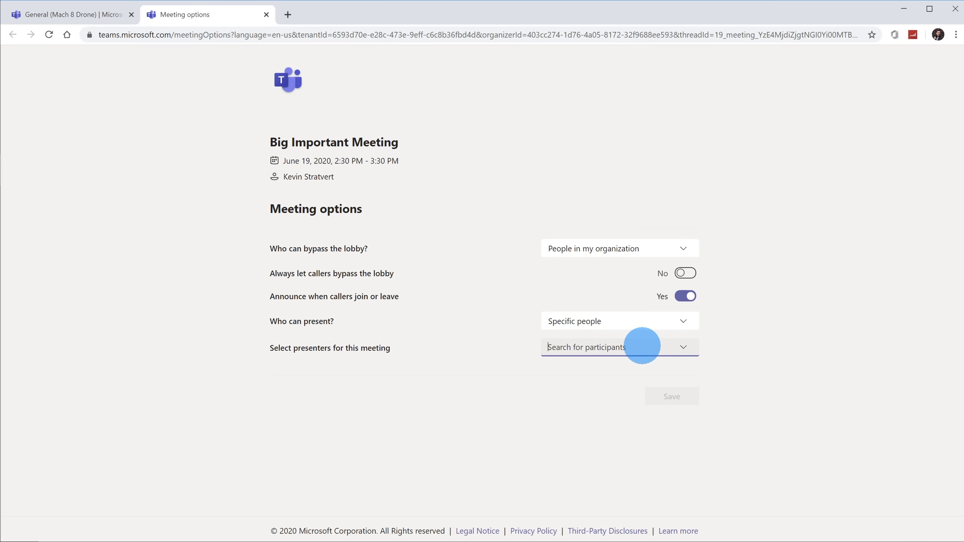
pyautogui.click(680, 349)
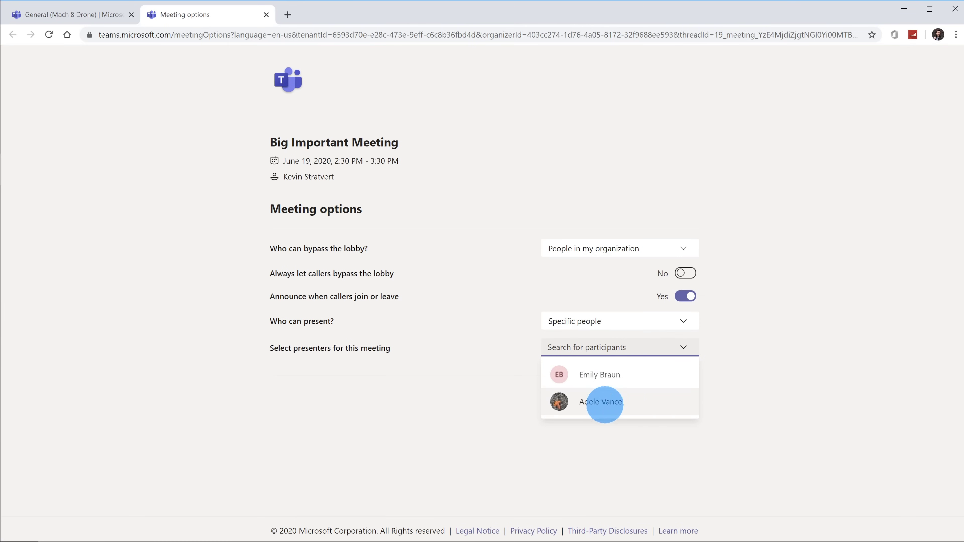
pyautogui.click(800, 368)
pyautogui.click(622, 351)
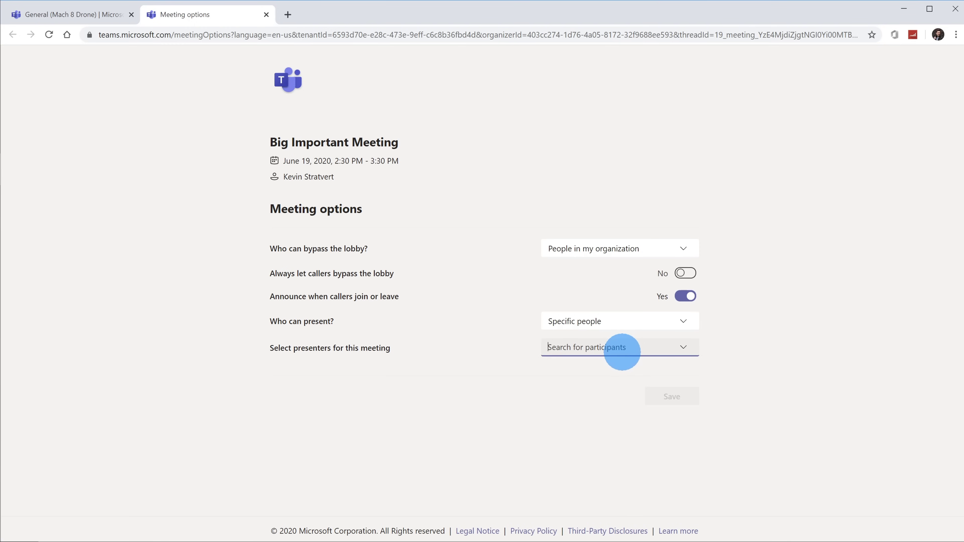
# Set who can present to Only me and save the meeting options.
pyautogui.click(627, 321)
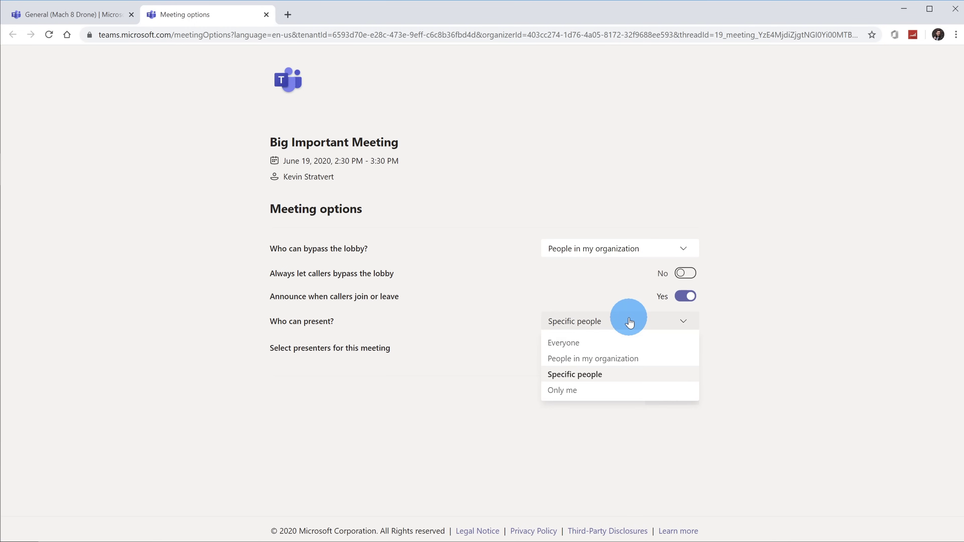
pyautogui.click(620, 395)
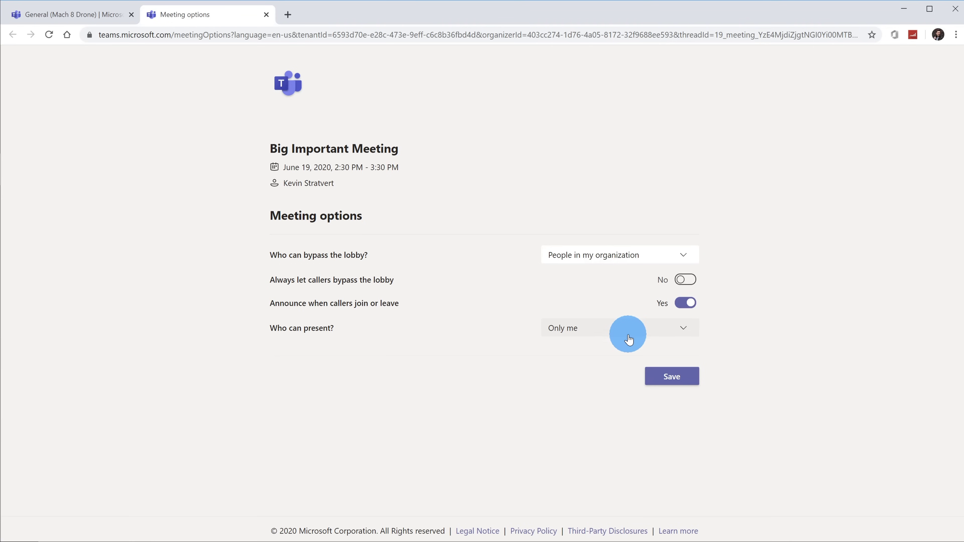
pyautogui.click(668, 378)
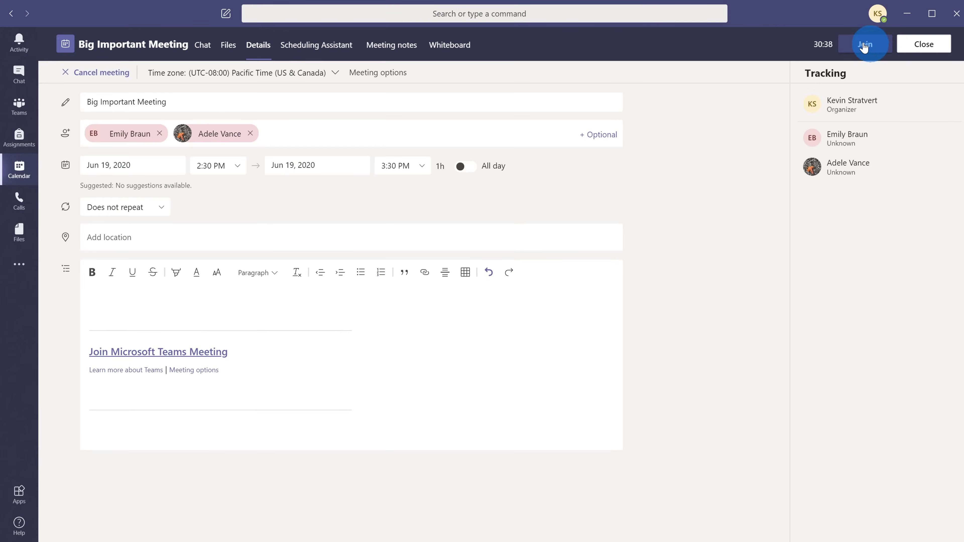
# Join Big Important Meeting with the microphone off and show the participant list.
pyautogui.click(865, 42)
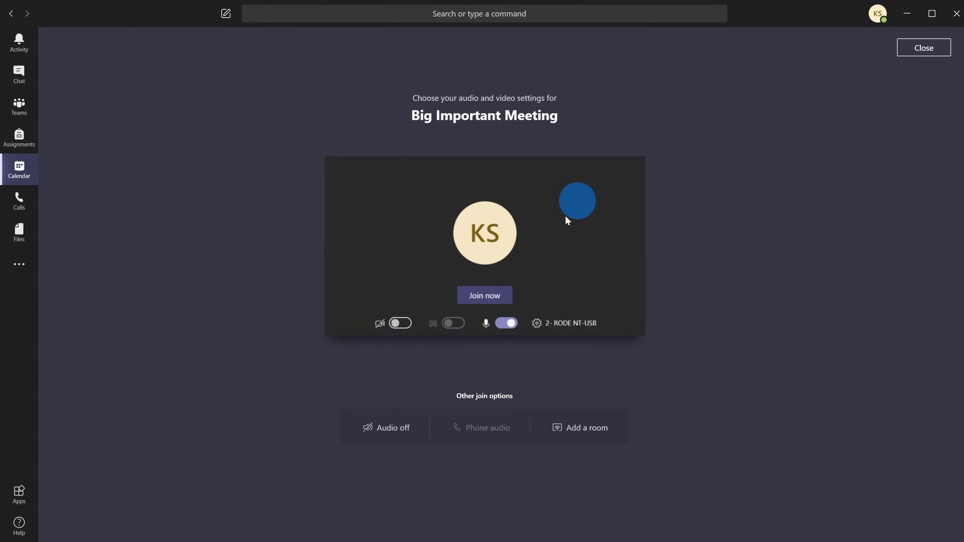
pyautogui.click(506, 322)
pyautogui.click(485, 295)
pyautogui.click(594, 454)
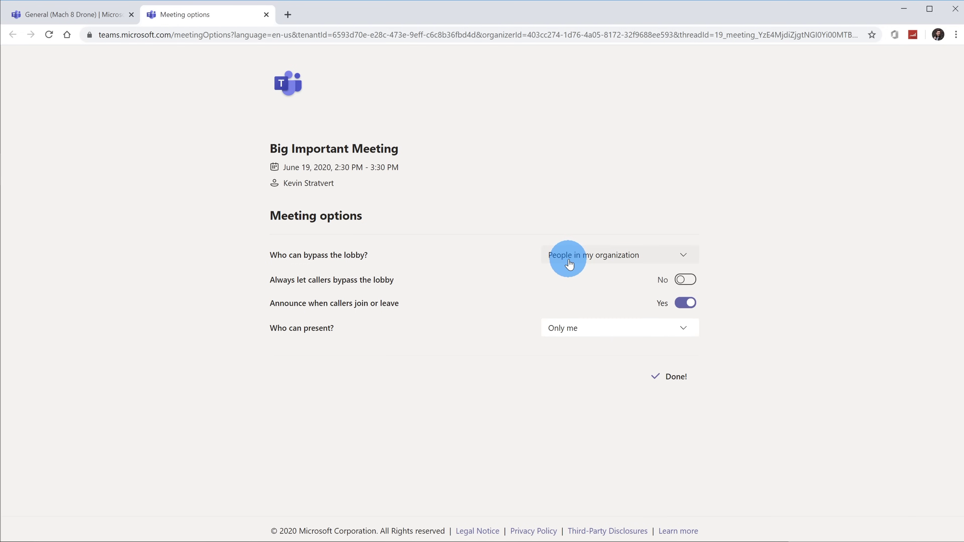
# In the meeting options, review who can bypass the lobby and try always letting callers bypass it, then set that back to No.
pyautogui.click(624, 261)
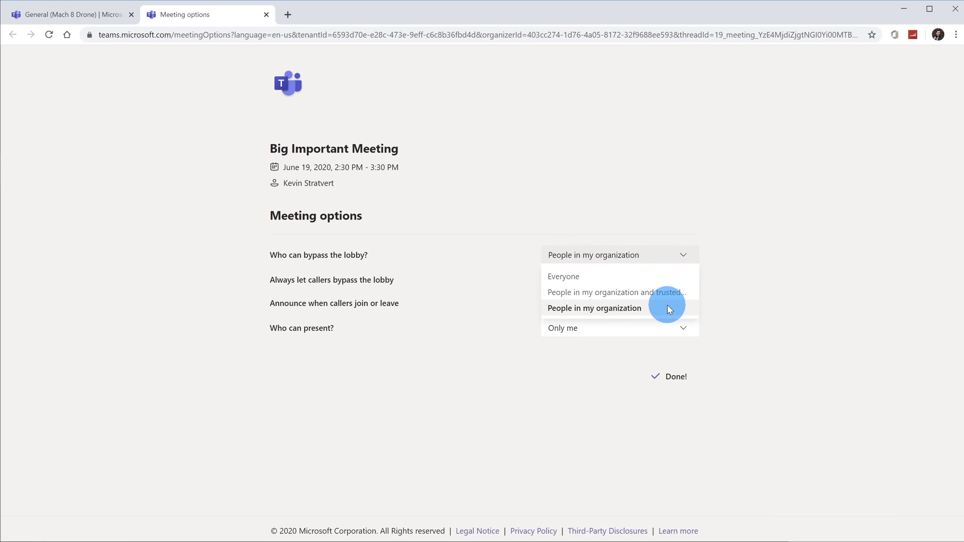
pyautogui.click(774, 270)
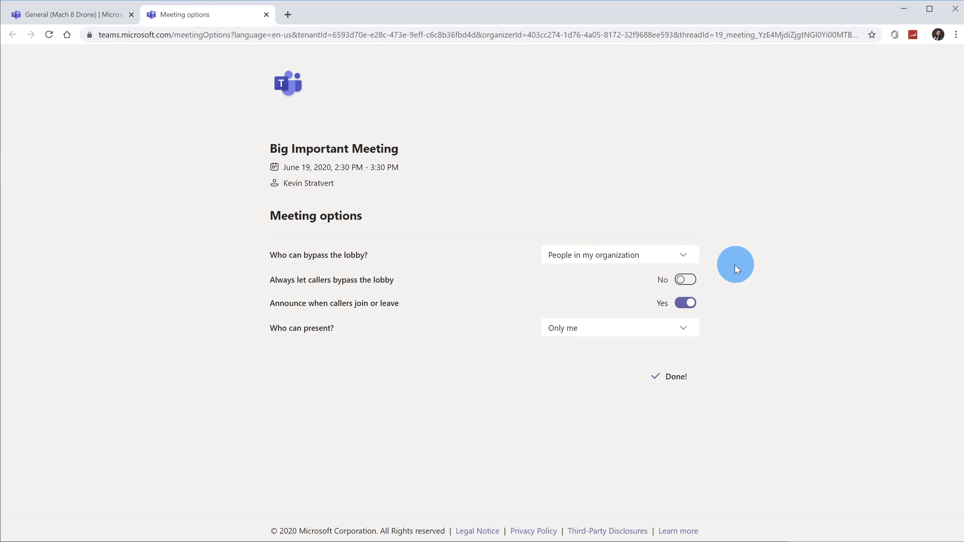
pyautogui.click(687, 281)
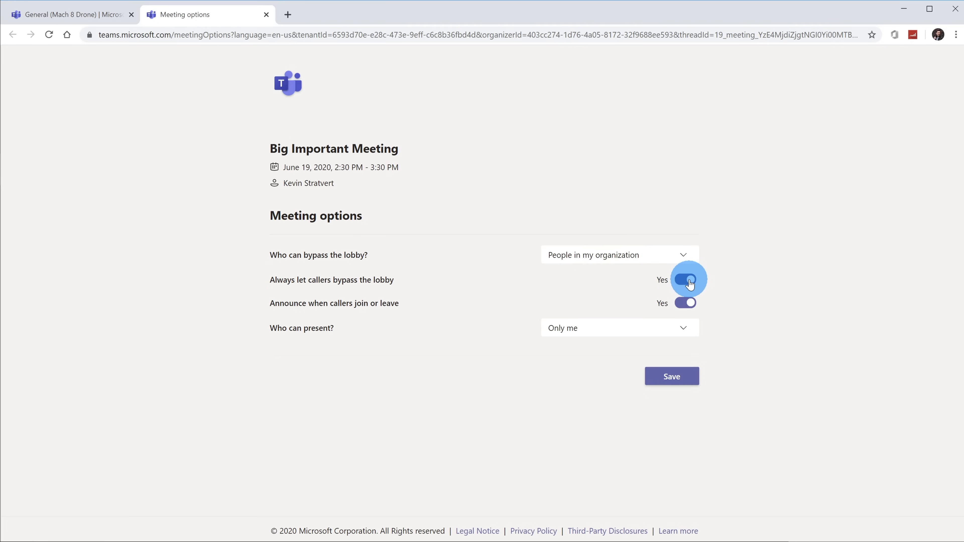
pyautogui.click(689, 281)
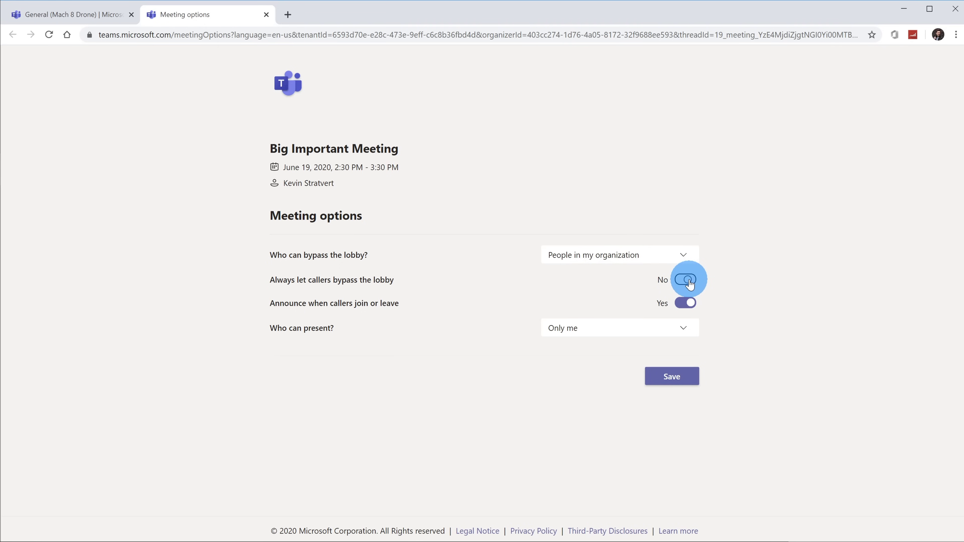